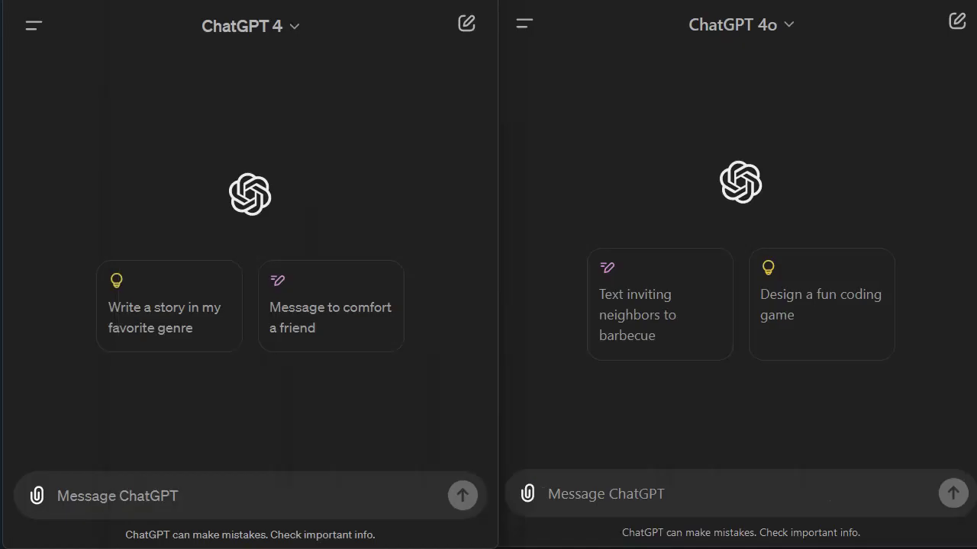
Drop the dissertation PDF into the GPT-4o chat on the right as a new attachment.
left_click_drag(976, 306, 713, 279)
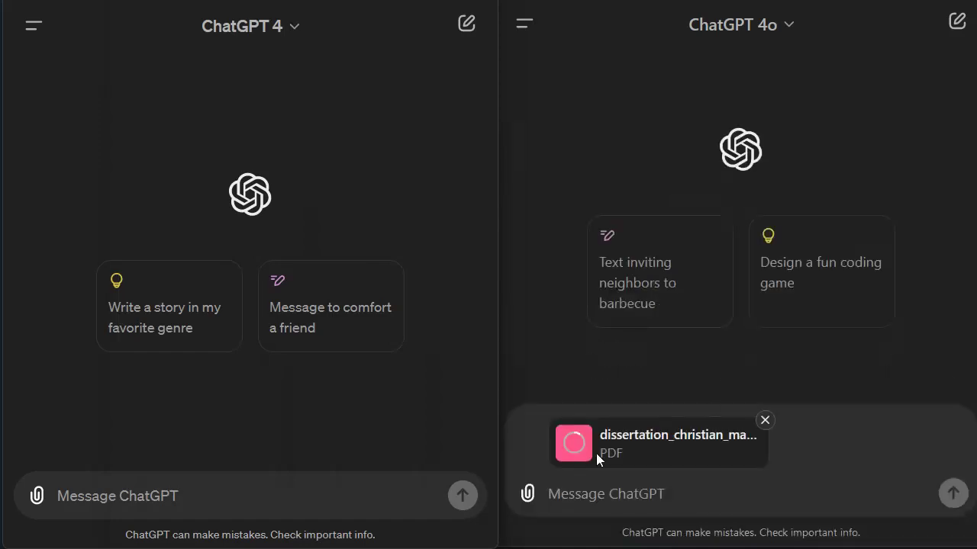
Attach the PDF to GPT-4, paste 'List all Reddit users shown in the chapter about HYPE' into both chats, send the left.
left_click_drag(975, 351, 265, 332)
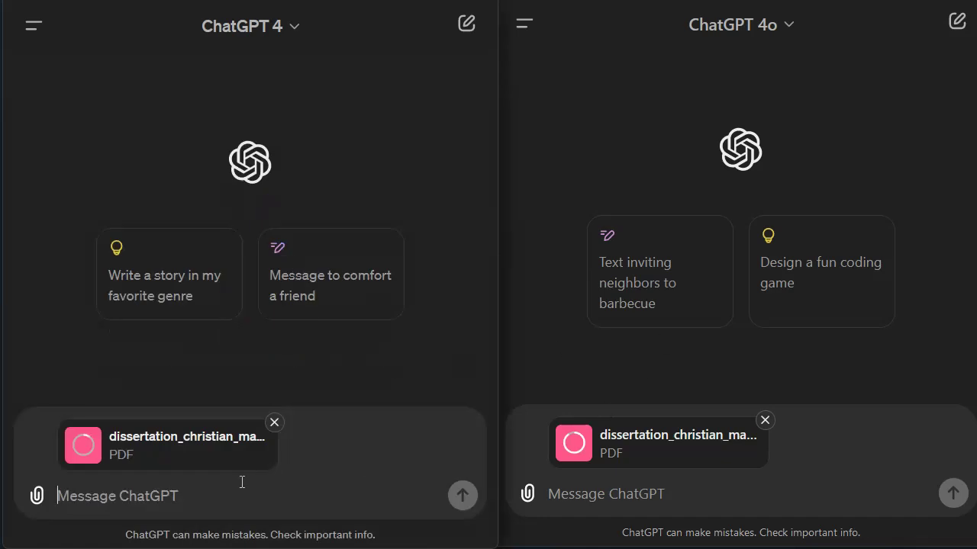
type("List all Reddit users shown in the chapter about HYPE")
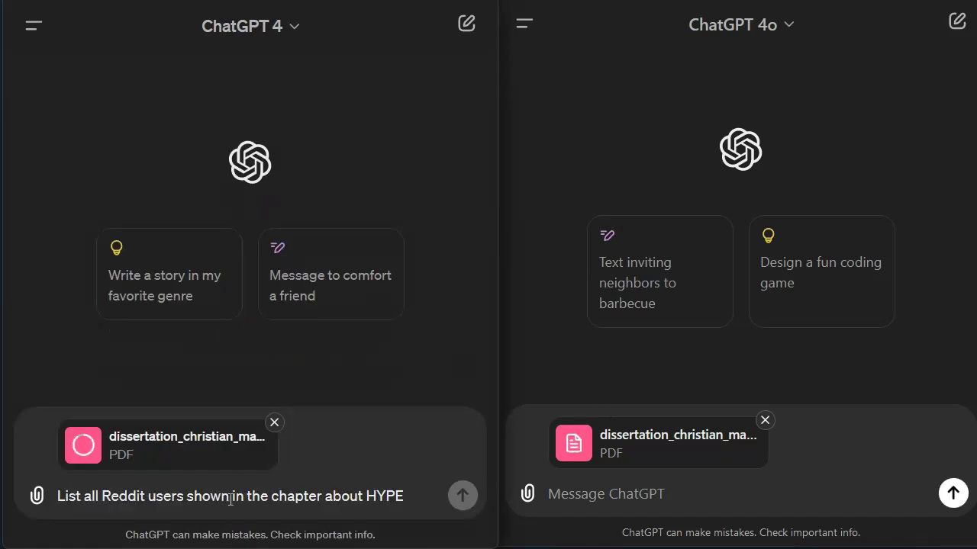
left_click(655, 500)
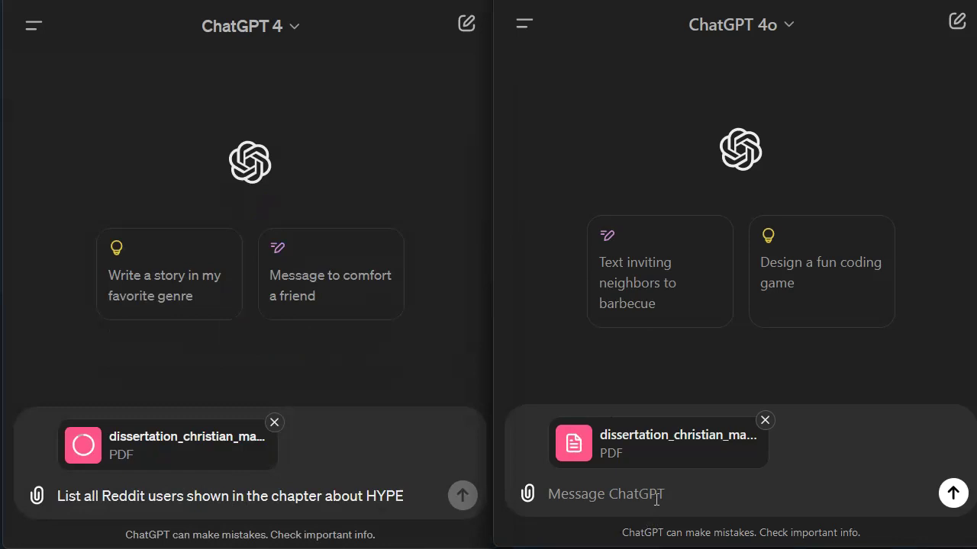
type("List all Reddit users shown in the chapter about HYPE")
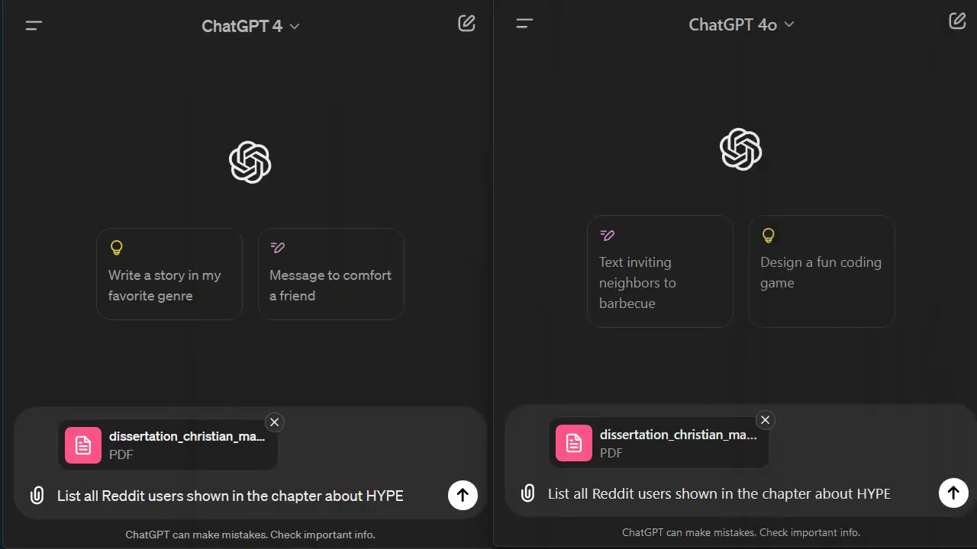
left_click(464, 508)
Send the HYPE question to GPT-4o, then start a fresh GPT-4 chat on the left.
left_click(953, 494)
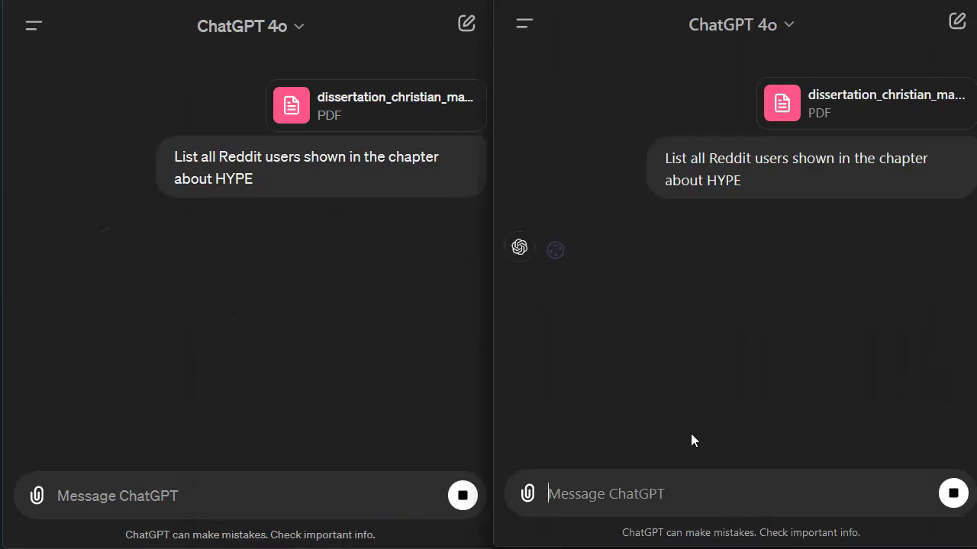
left_click(283, 32)
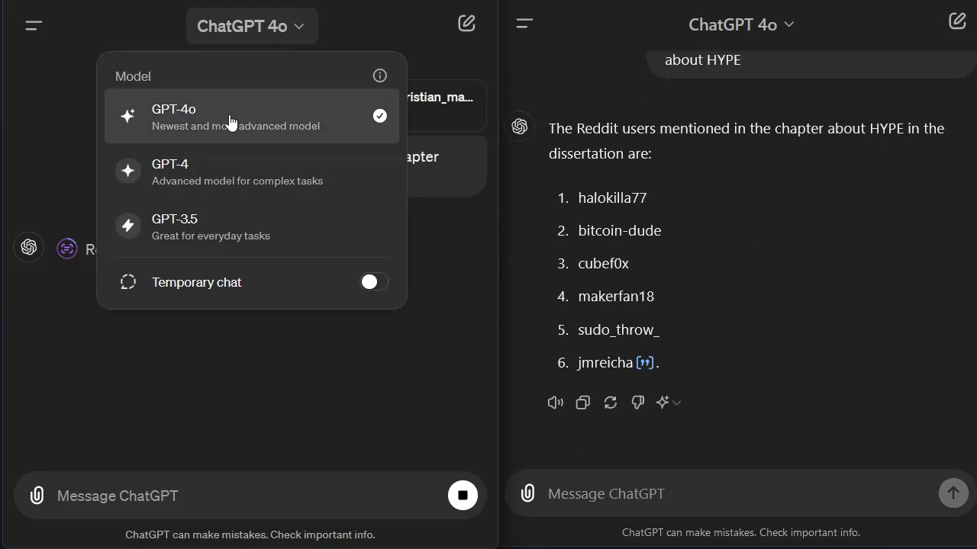
left_click(273, 191)
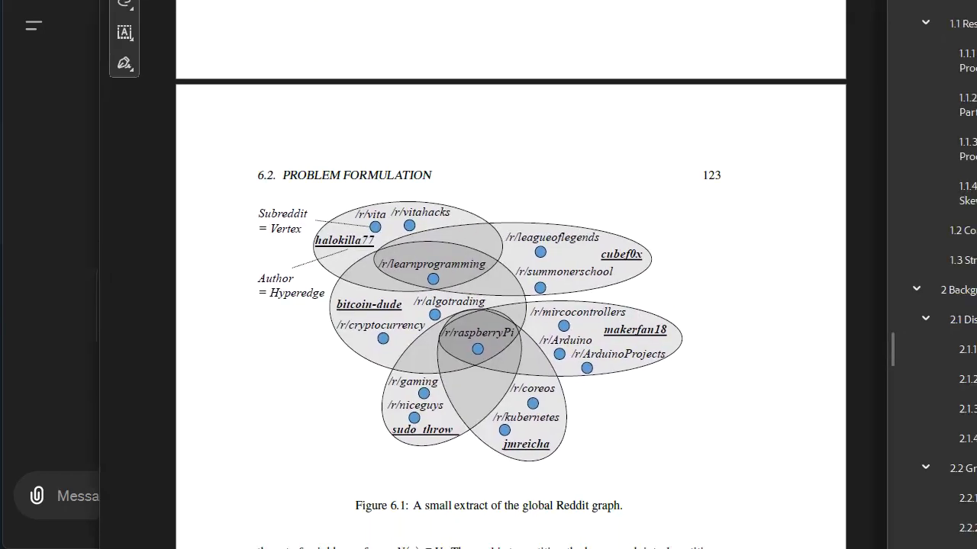
Screenshot the Figure 6.1 Reddit graph from the PDF and switch back to the chats.
key("shift+super+s")
left_click_drag(244, 189, 689, 534)
key("alt+Tab")
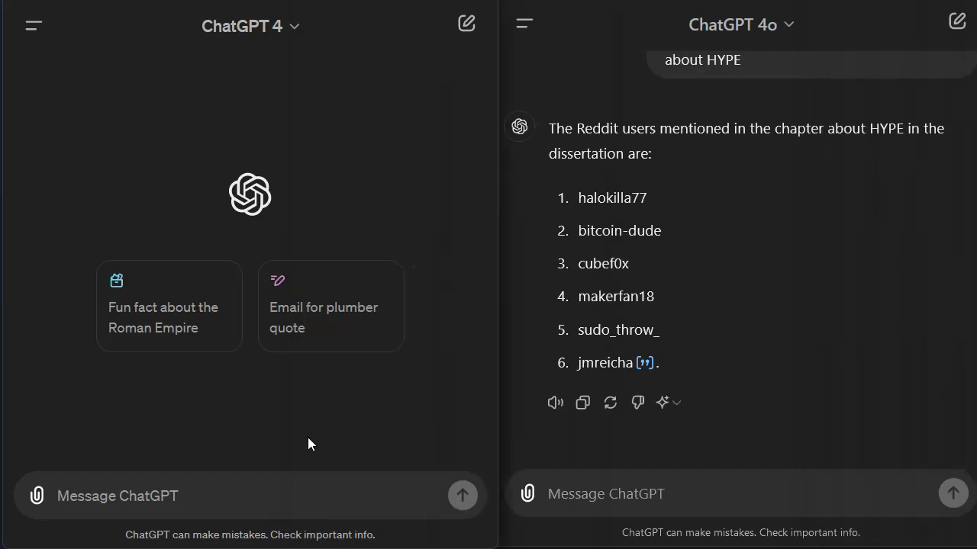
Paste the graph screenshot into GPT-4 with 'Explain the image and retrieve all Reddit users in the image'.
key("ctrl+v")
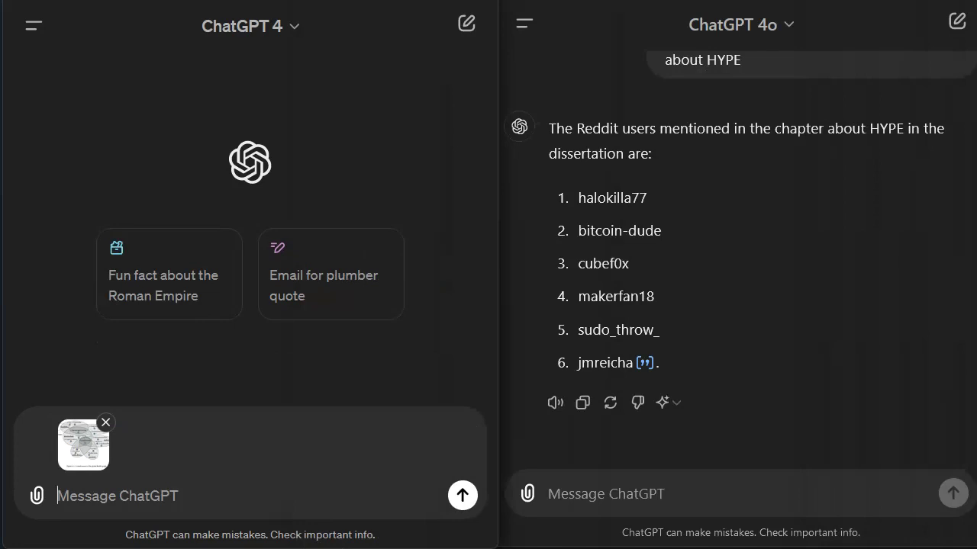
type("Explai")
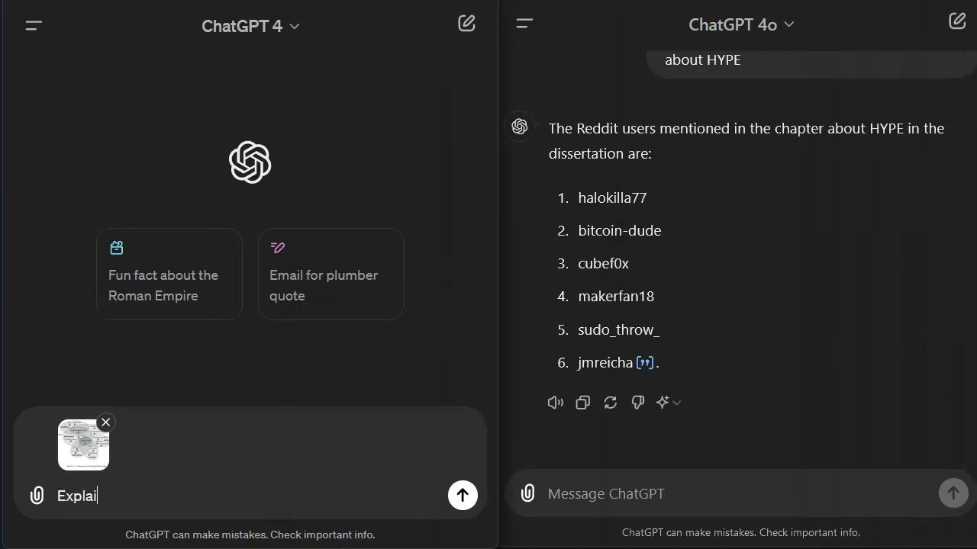
type("n the image and")
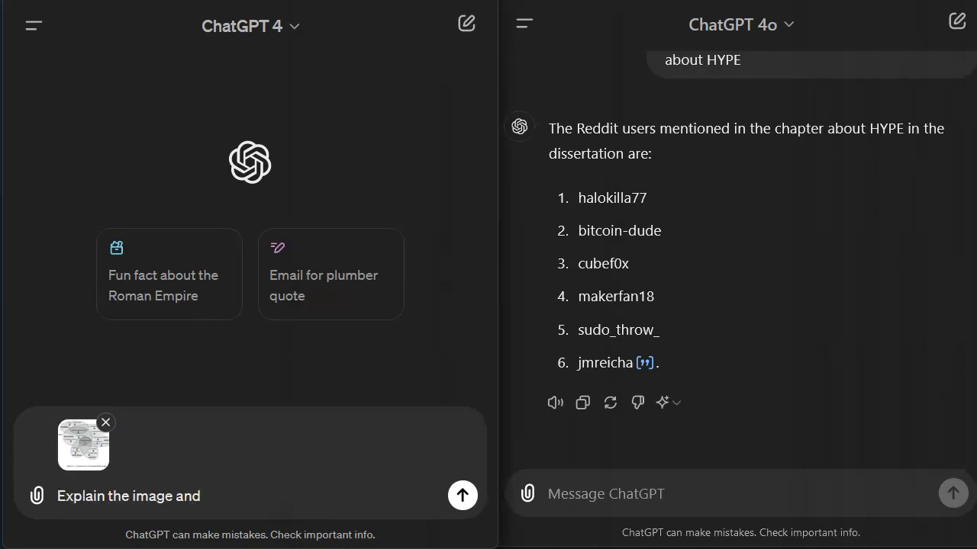
type(" retrieve all REddit")
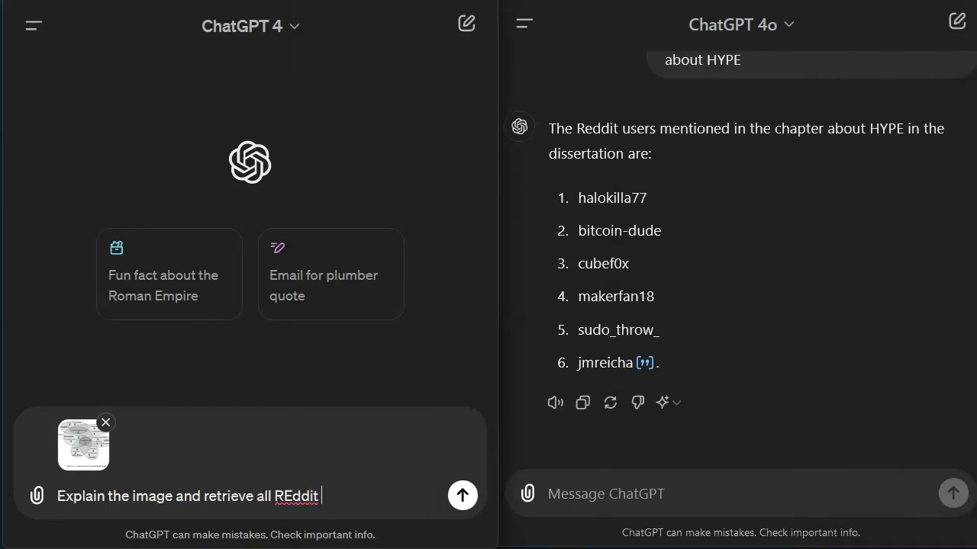
key("BackSpace")
key("BackSpace")
key("BackSpace")
key("BackSpace")
key("BackSpace")
key("BackSpace")
type("eddit users in the img")
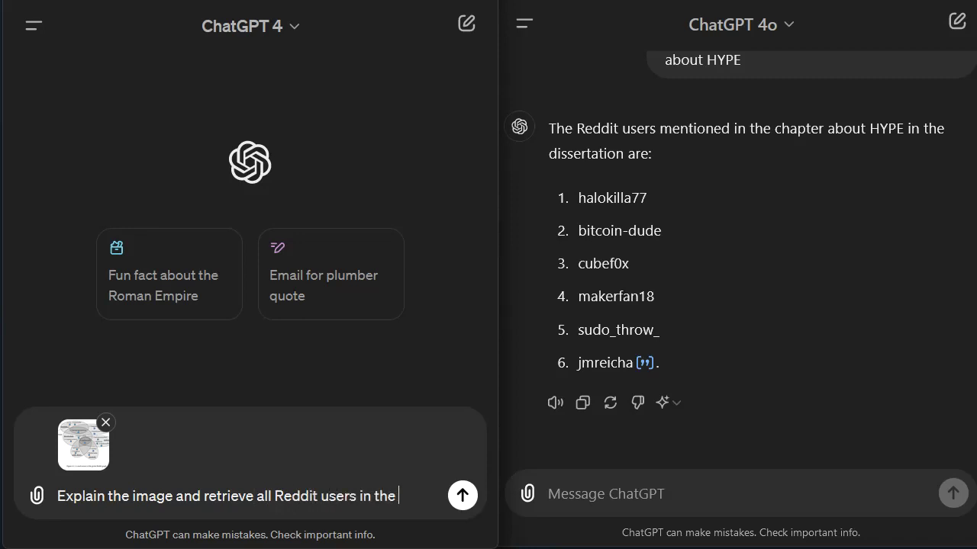
key("BackSpace")
type("age")
key("ctrl+a")
key("ctrl+c")
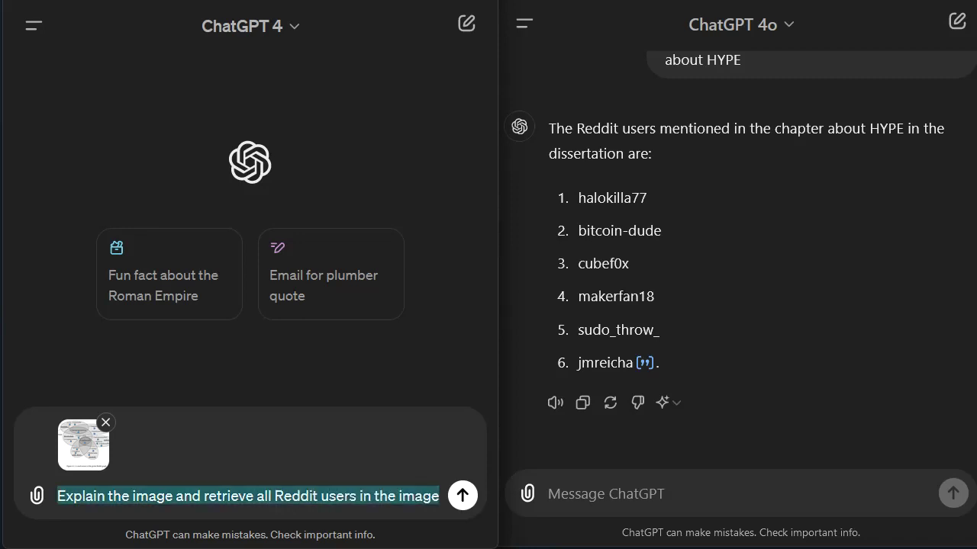
Copy the same prompt and graph image into the GPT-4o message, then send the GPT-4 message.
left_click(607, 503)
key("ctrl+v")
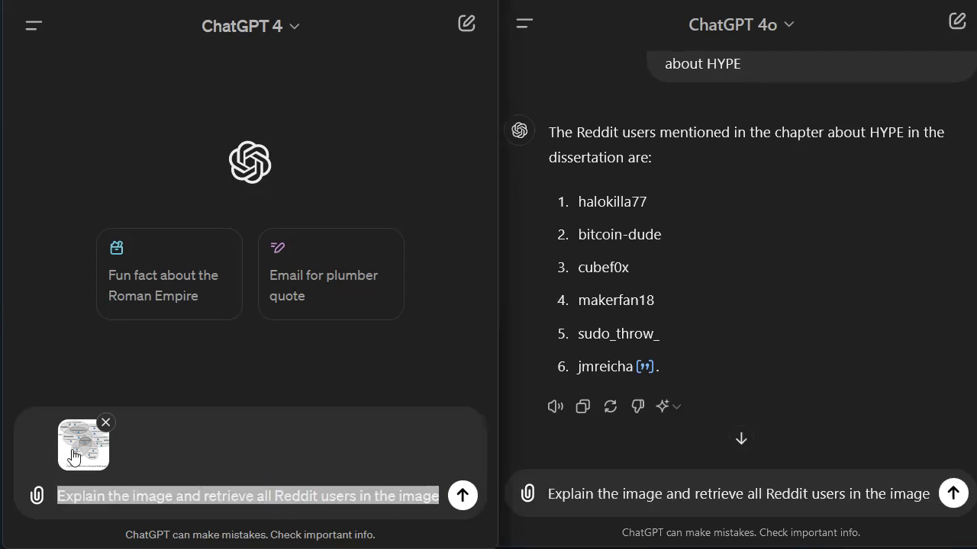
left_click(74, 452)
right_click(132, 309)
left_click(181, 372)
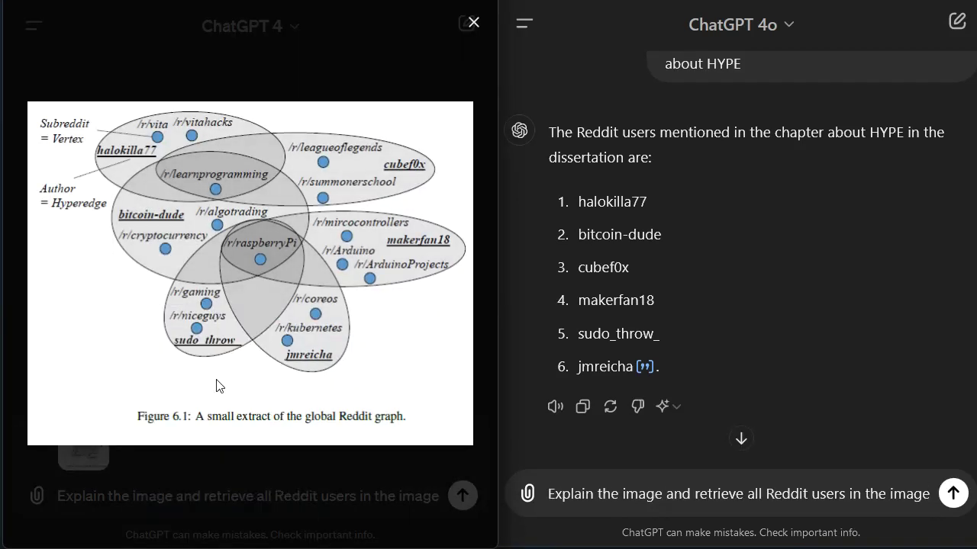
key("ctrl+v")
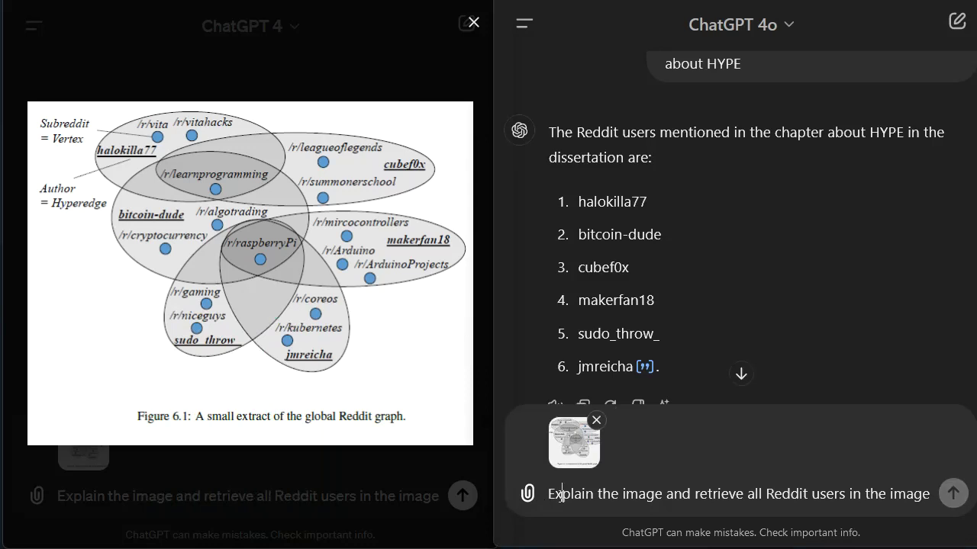
left_click(300, 501)
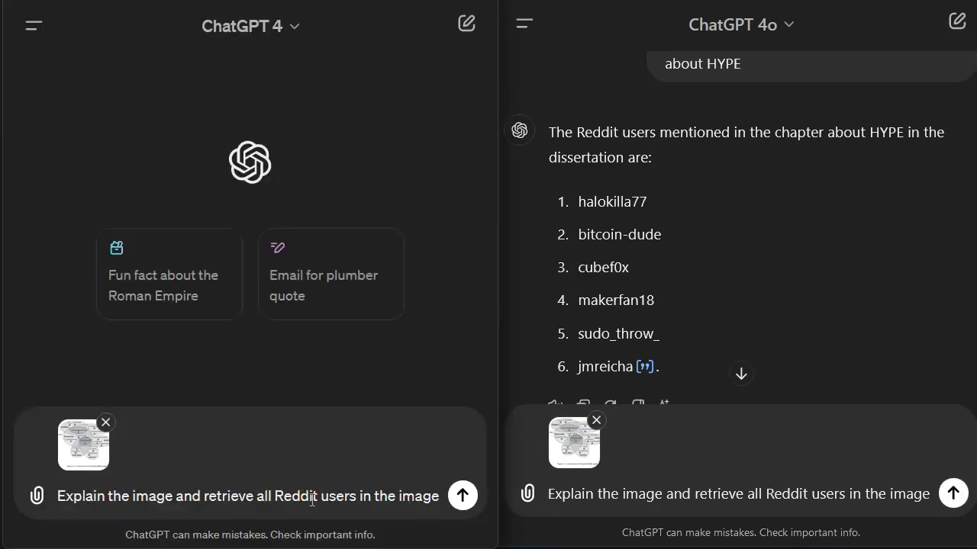
left_click(463, 500)
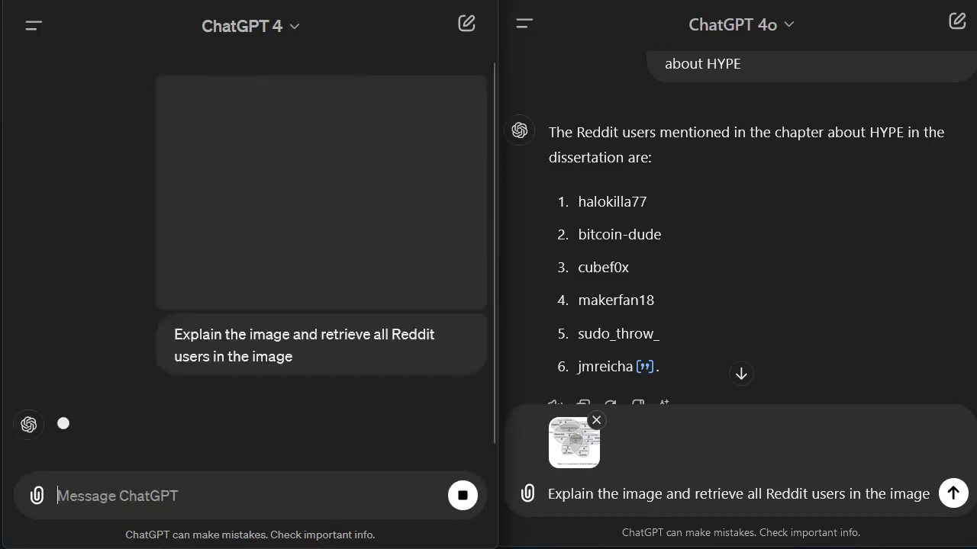
Send the graph prompt to GPT-4o and read both streaming answers about the Reddit users.
left_click(962, 495)
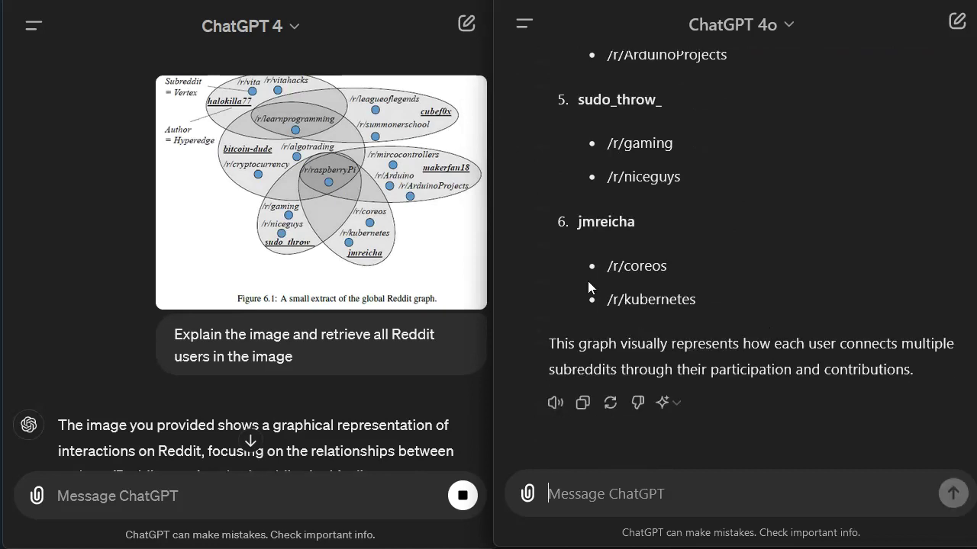
scroll(327, 287, "down", 2)
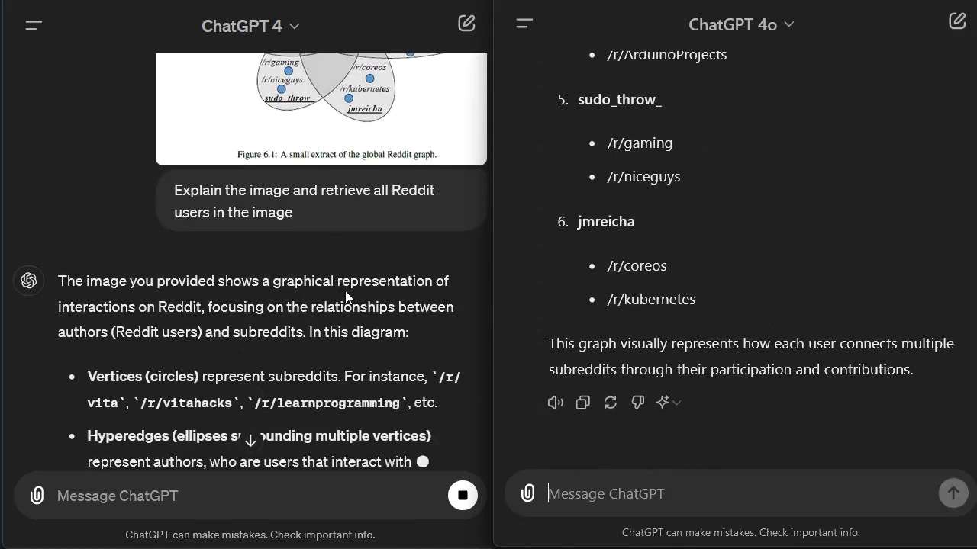
scroll(340, 290, "down", 1)
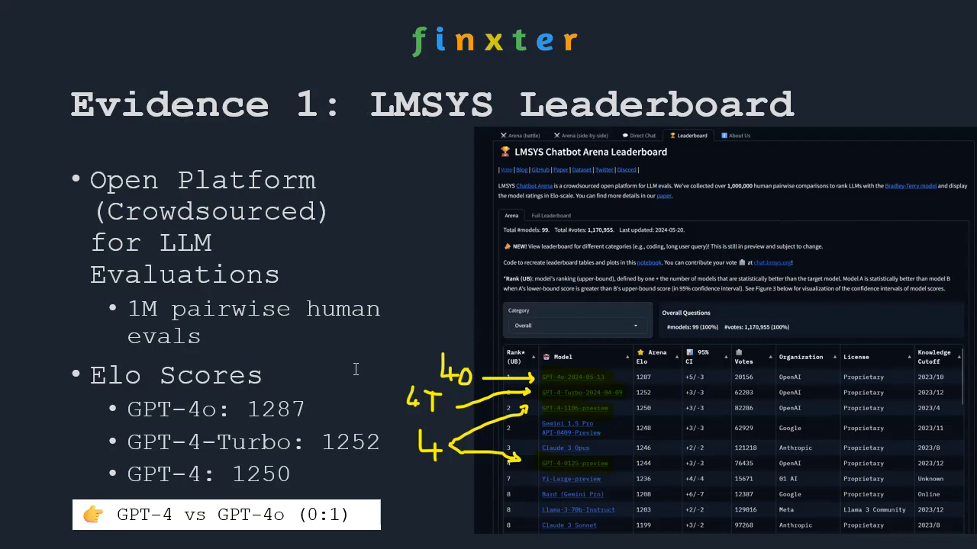
Bring up a blank browser window over the 'Evidence 1: LMSYS Leaderboard' slide.
key("alt+space")
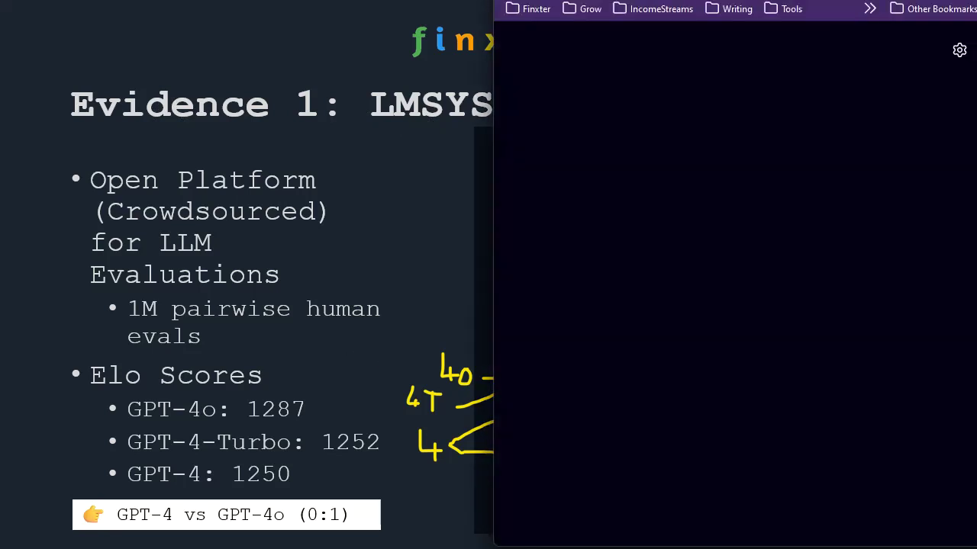
Go to chat.lmsys.org and scroll to the leaderboard table showing GPT-4o-2024-05-13 first at 1287 Elo.
type("lmsys")
key("Down")
key("Return")
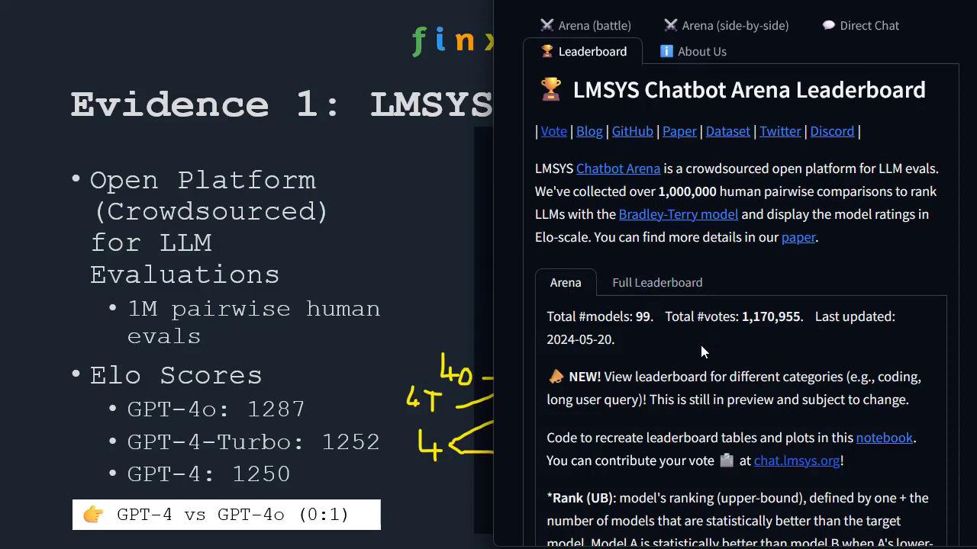
scroll(702, 351, "down", 5)
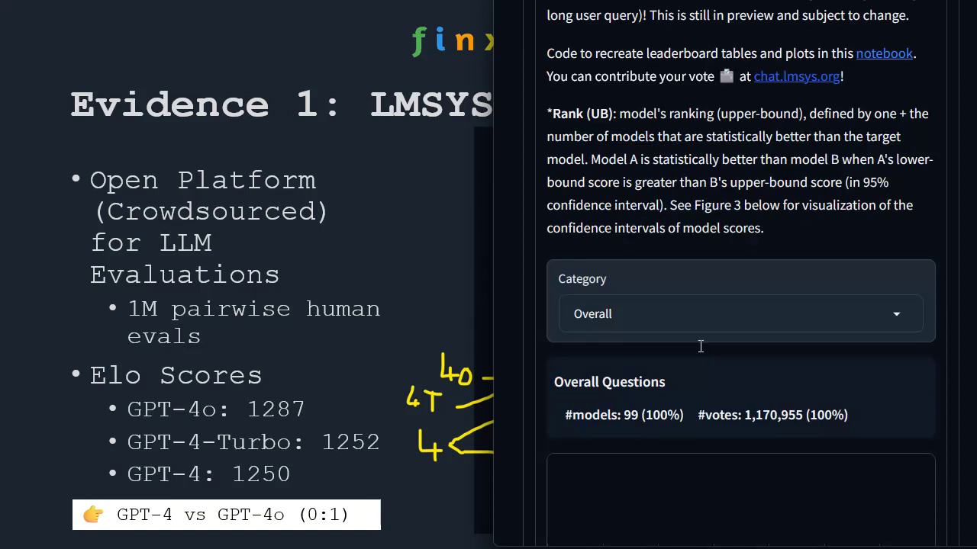
scroll(699, 347, "down", 4)
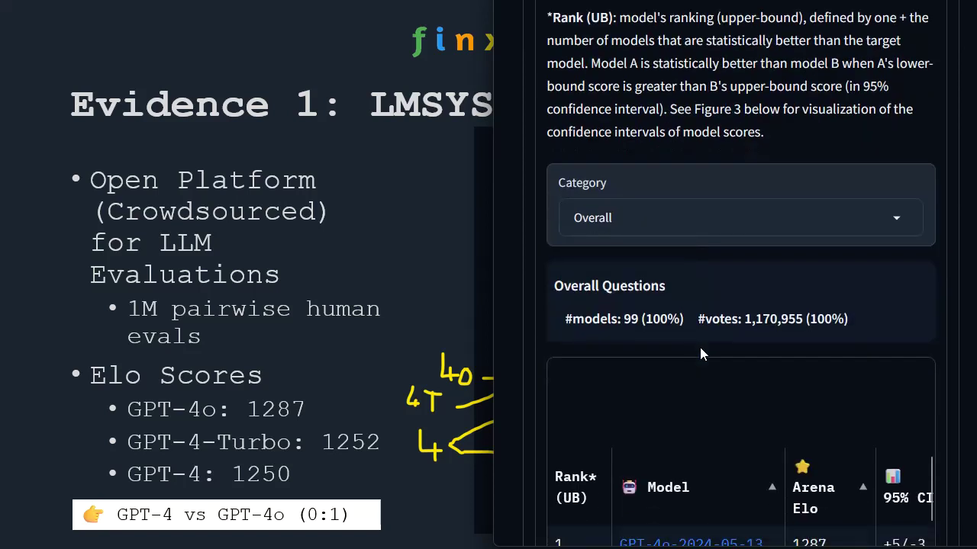